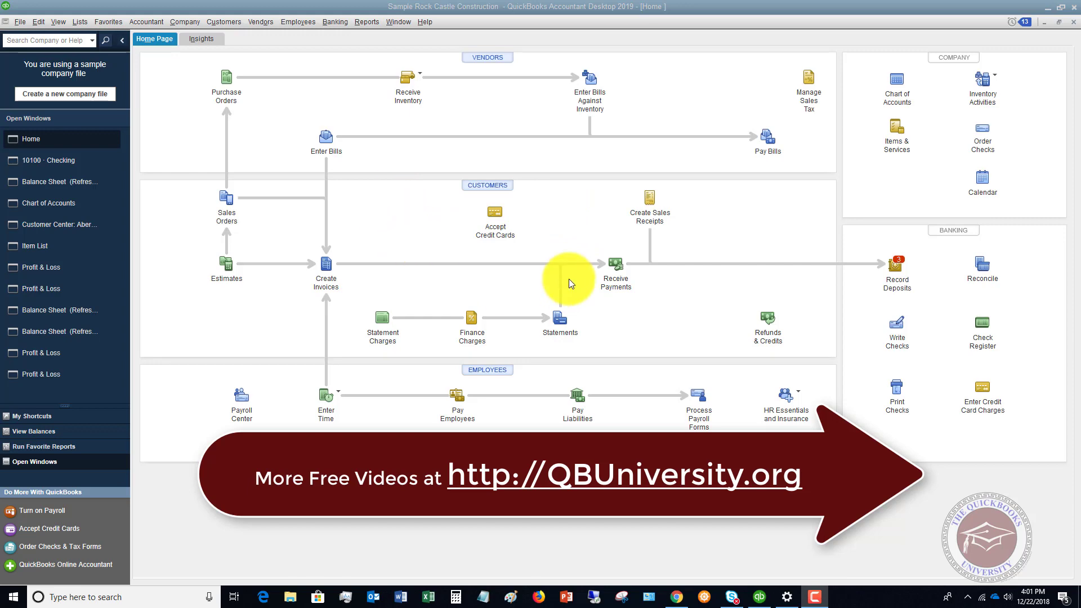
Step: Record a 14,510.00 check payment from the customer's Remodel job against invoice 1058 and save it
left_click(616, 267)
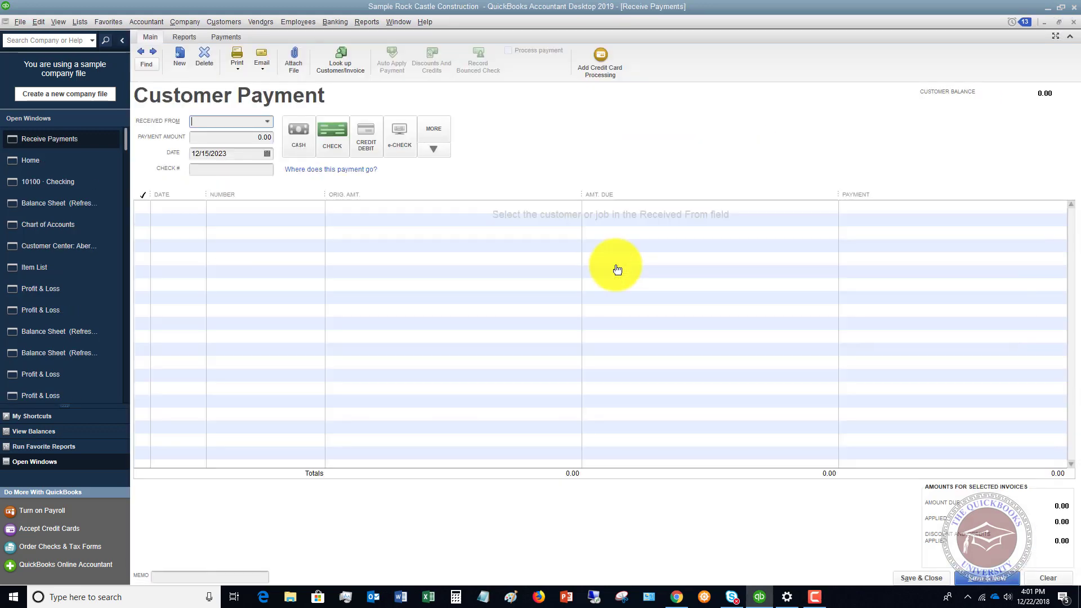
left_click(267, 122)
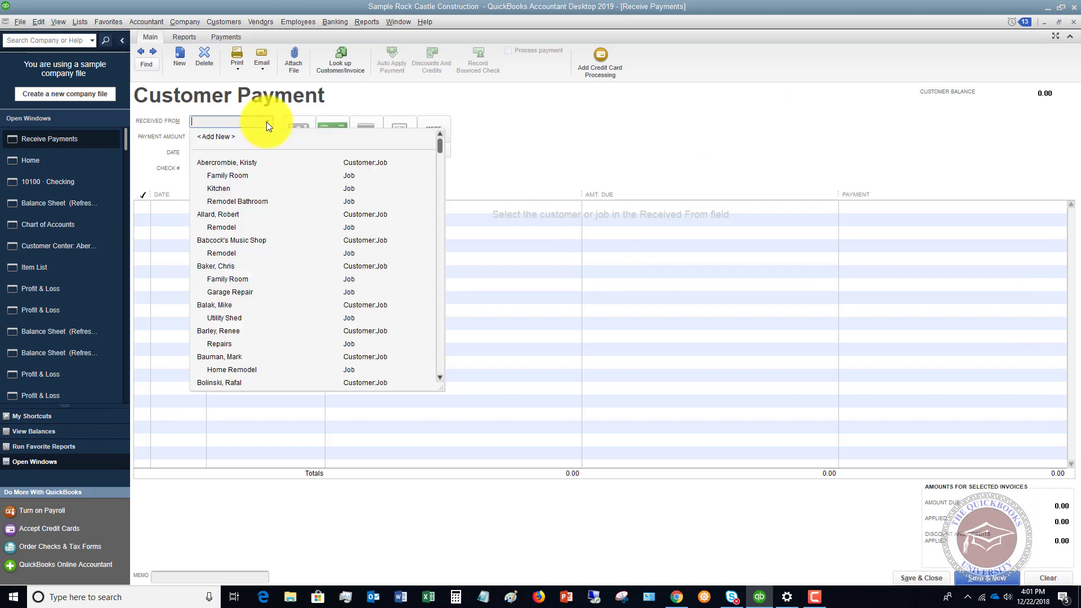
left_click(234, 228)
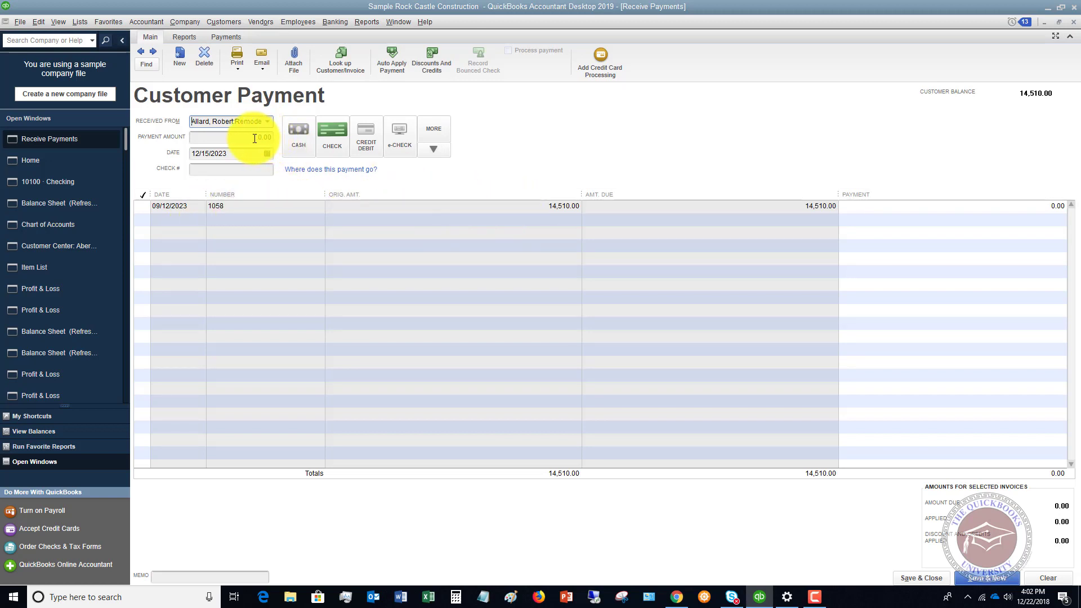
left_click(341, 153)
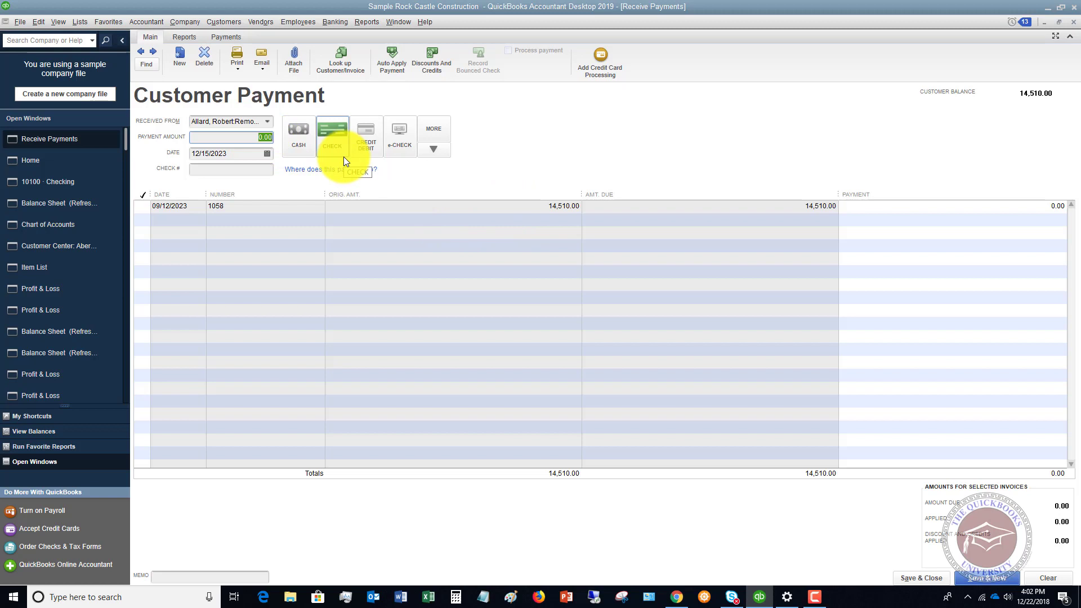
type("14510")
key("Tab")
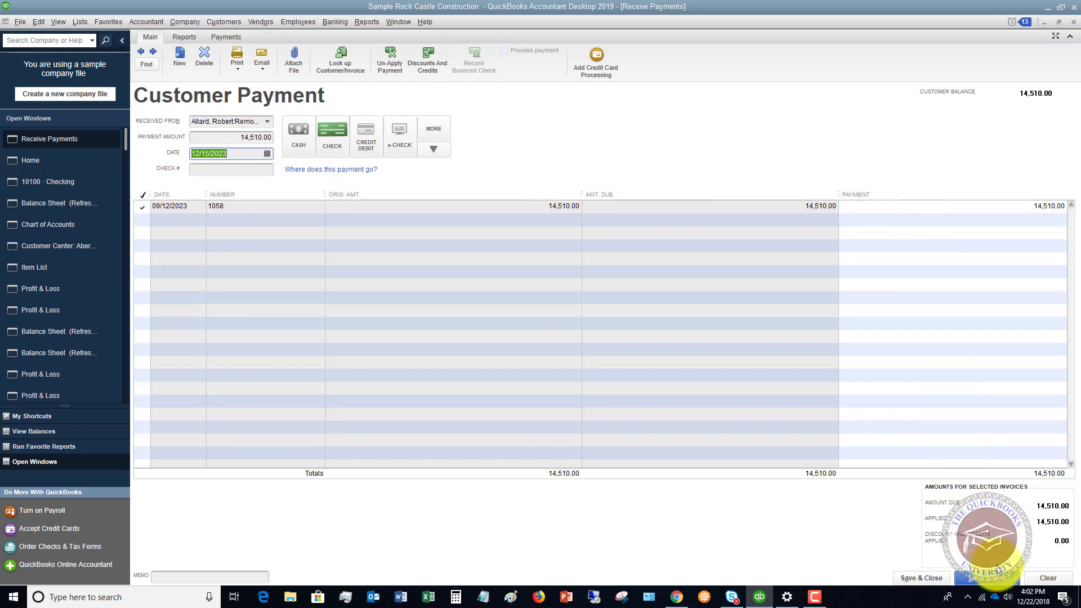
left_click(986, 580)
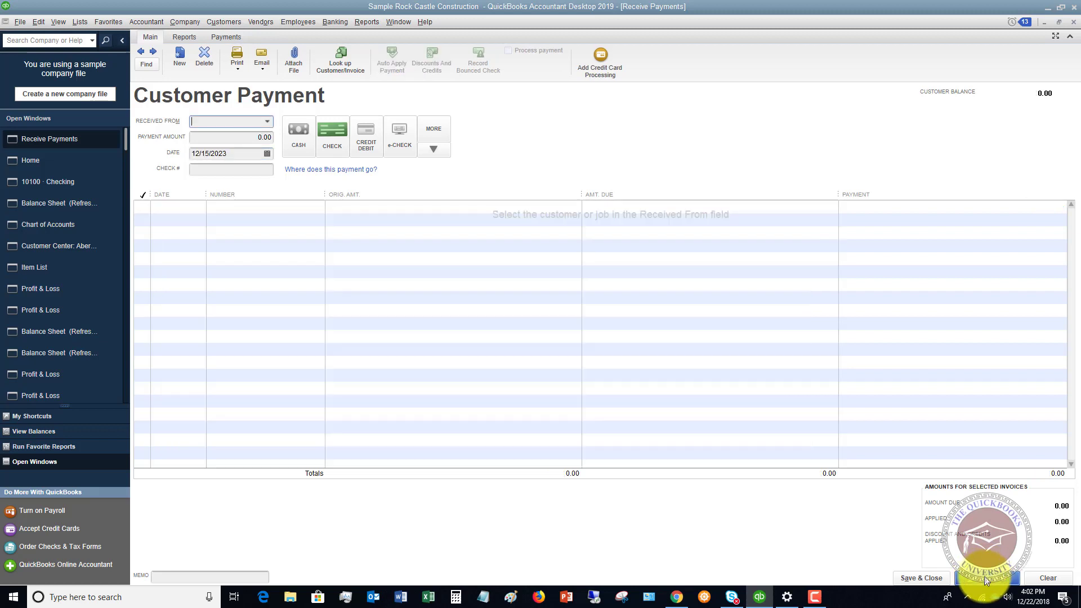
Step: Deposit the 14,510.00 check from Undeposited Funds into 10100 · Checking and save
left_click(922, 578)
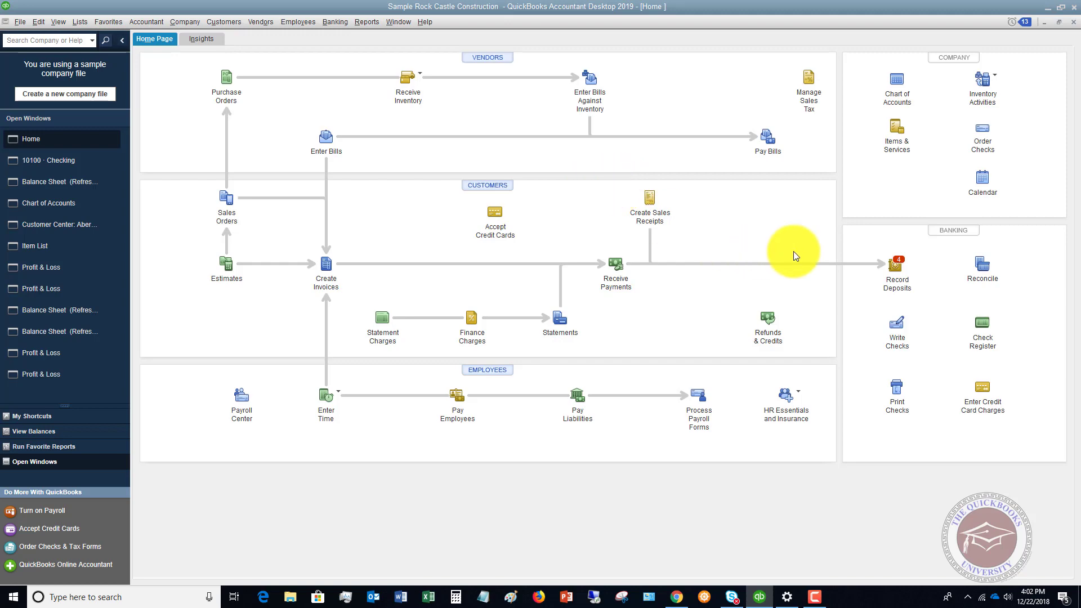
left_click(894, 266)
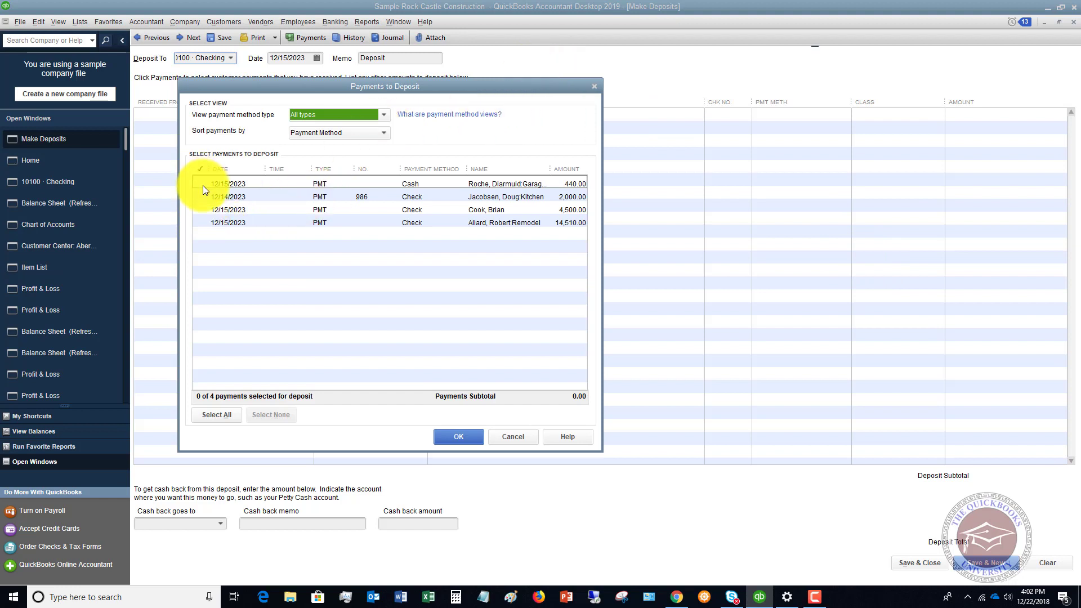
left_click(200, 223)
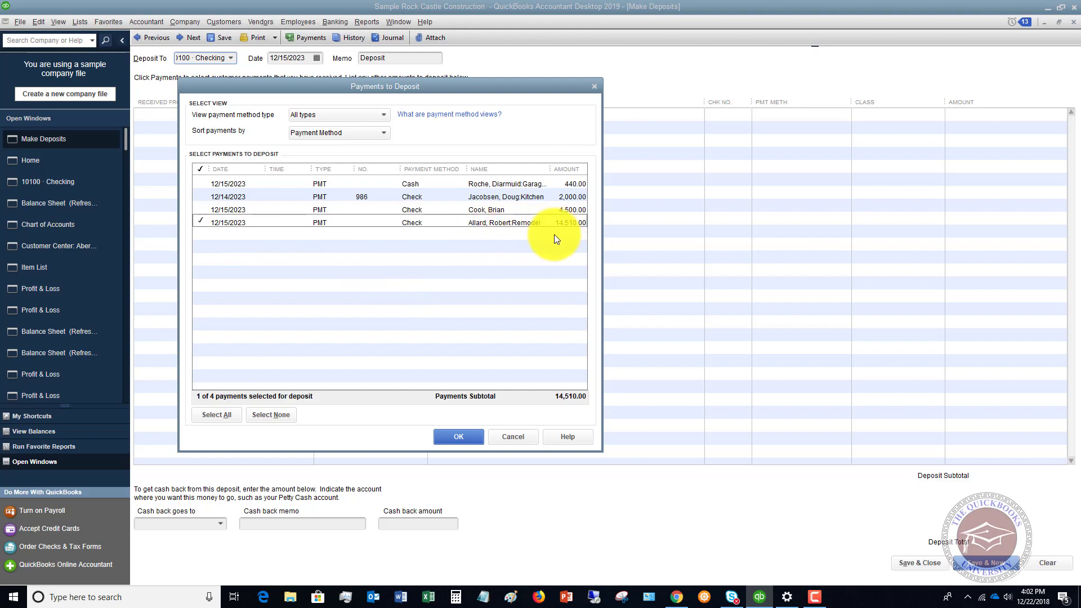
left_click(458, 438)
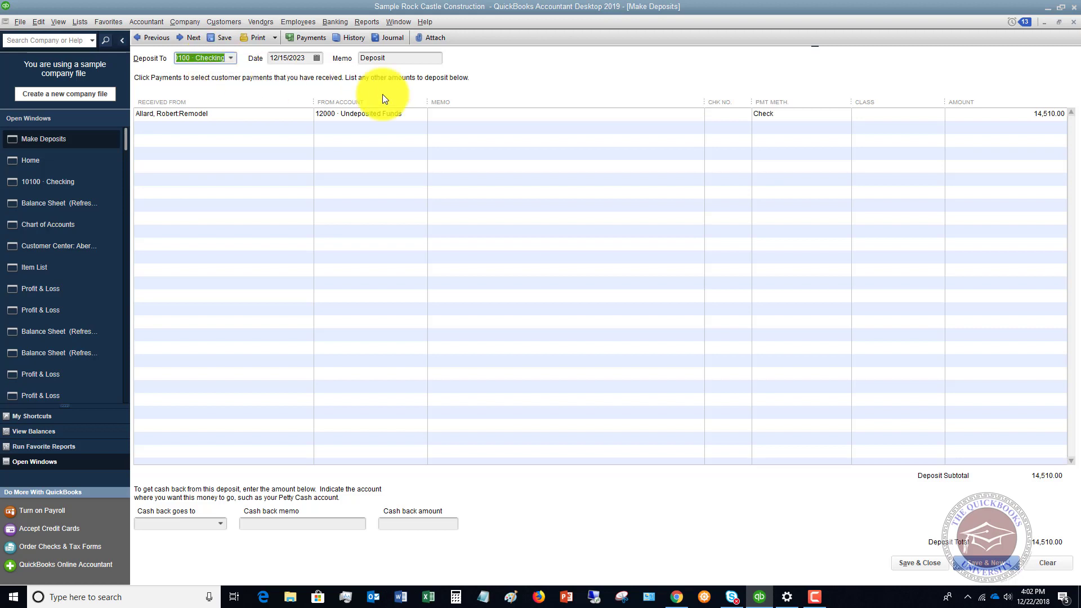
left_click(923, 562)
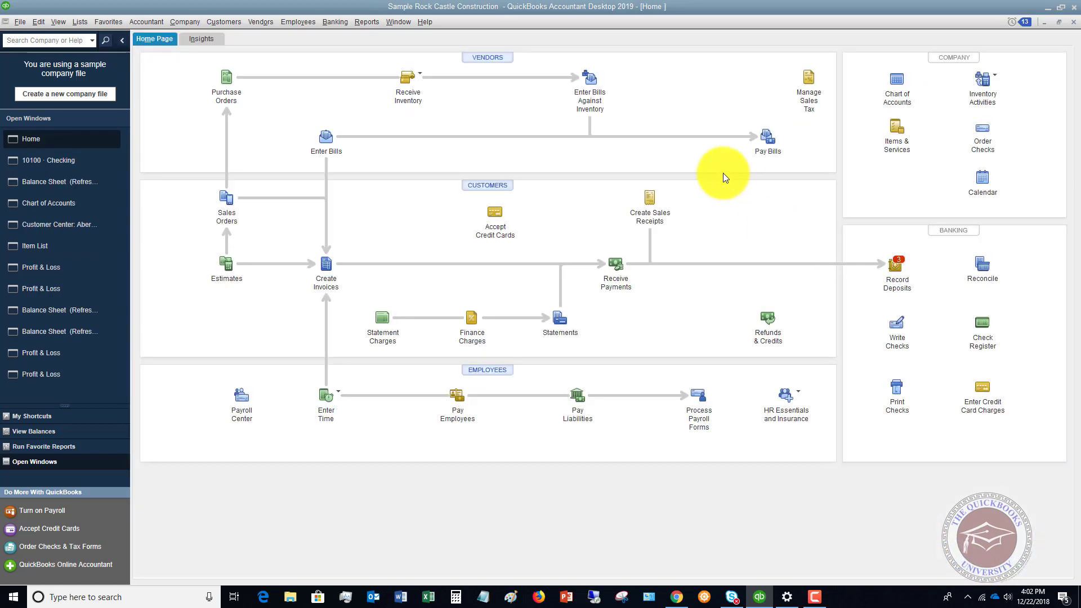
left_click(59, 160)
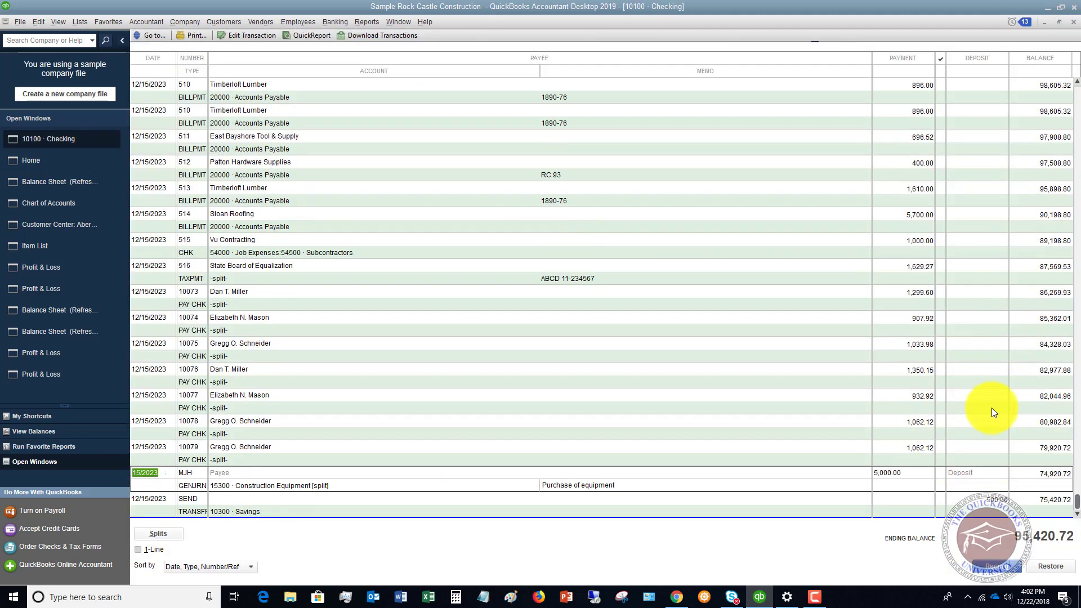
scroll(992, 406, "up", 10)
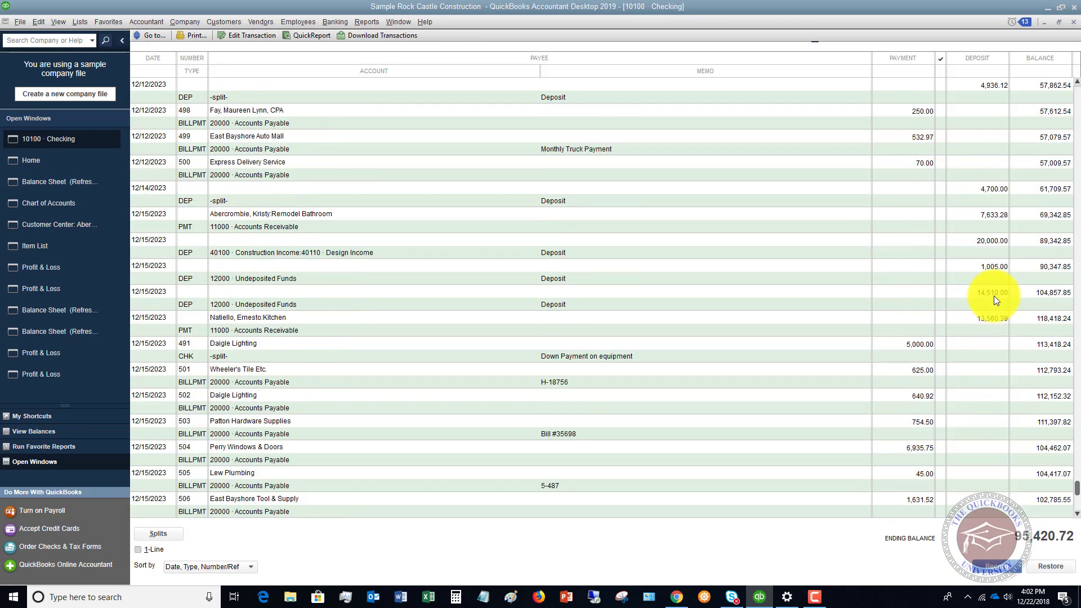
left_click(610, 300)
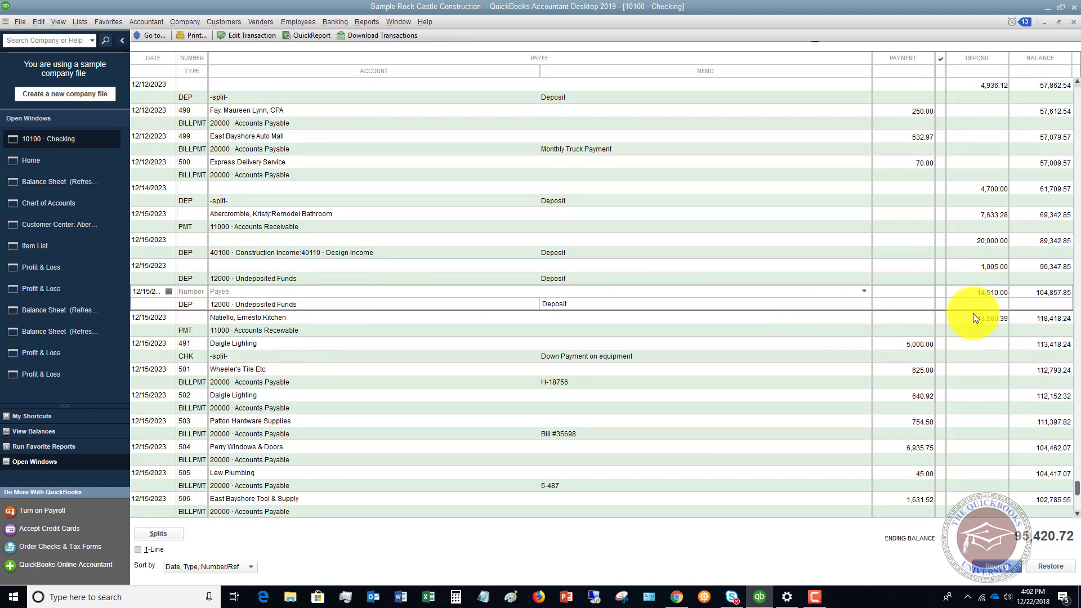
scroll(981, 296, "down", 10)
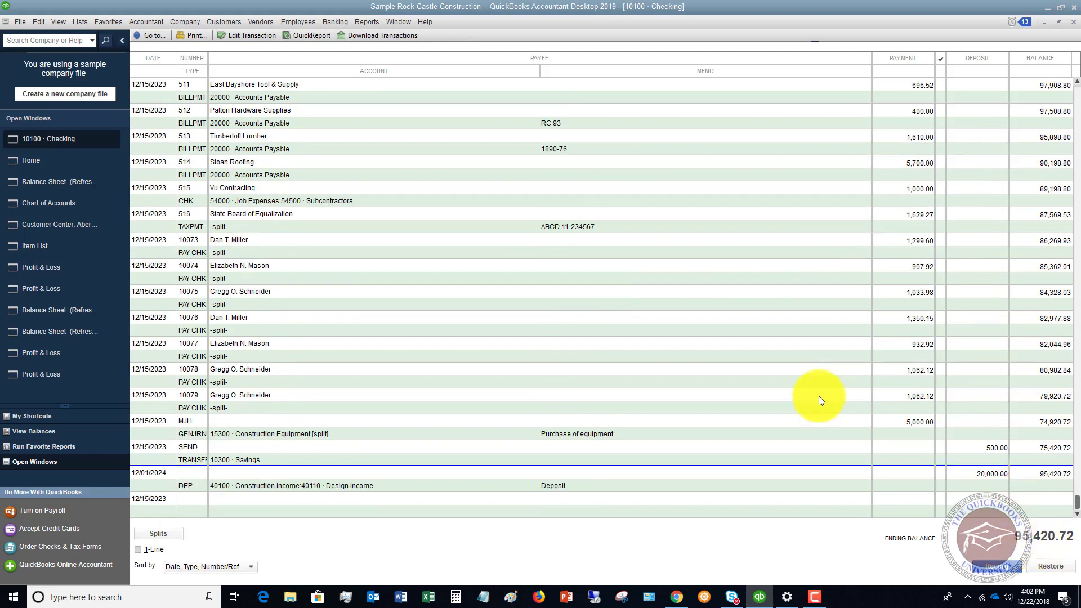
left_click(59, 161)
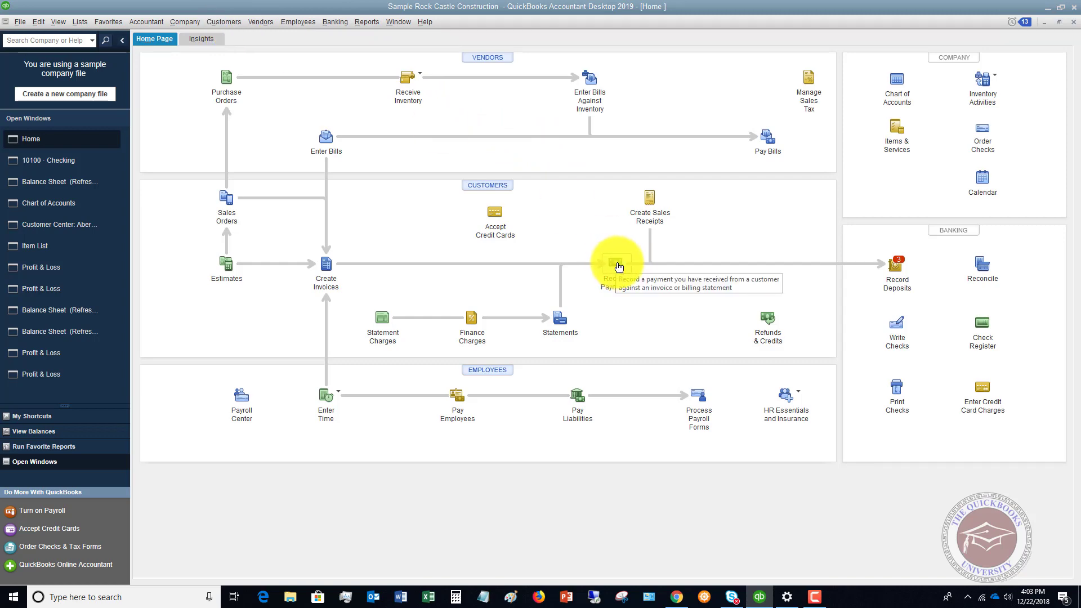
Step: Reopen Receive Payments and load the saved 14,510.00 Remodel job payment
left_click(618, 266)
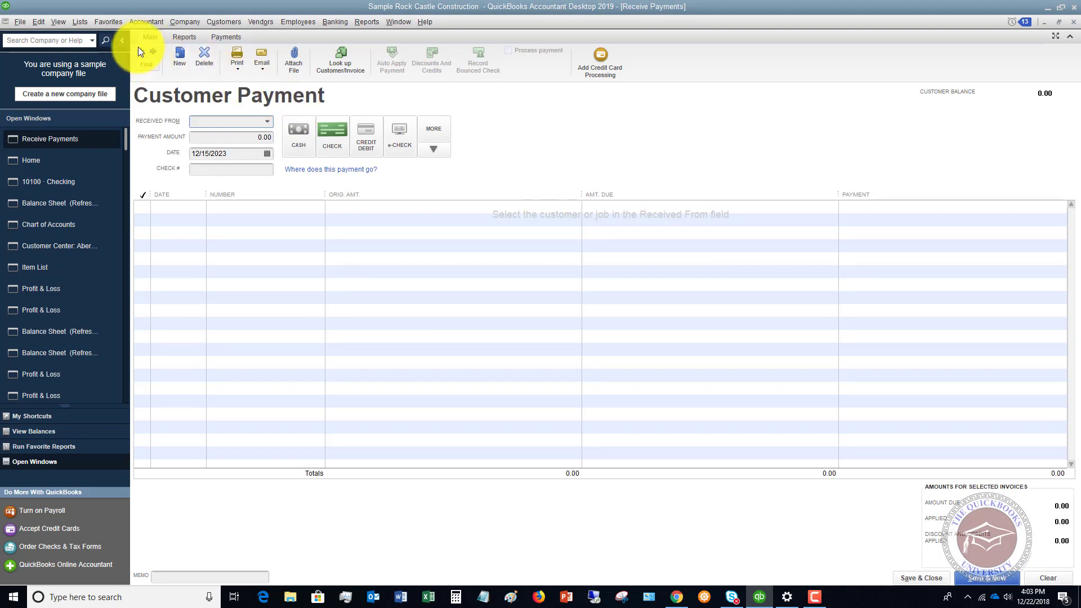
left_click(141, 51)
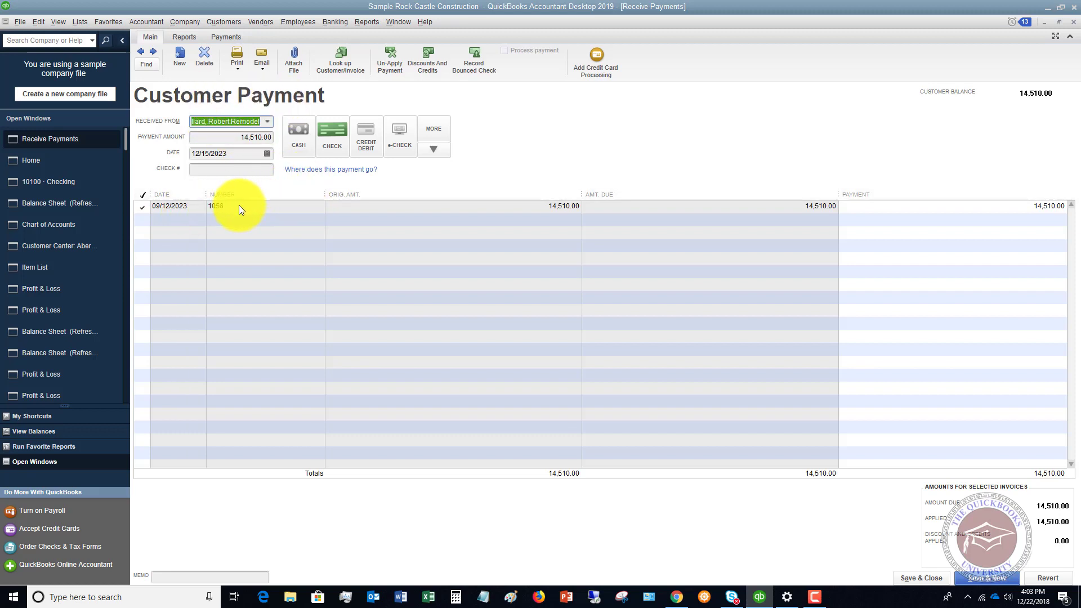
Step: Start the bounced check with a 20.00 bank fee under Bank Service Charges
left_click(474, 59)
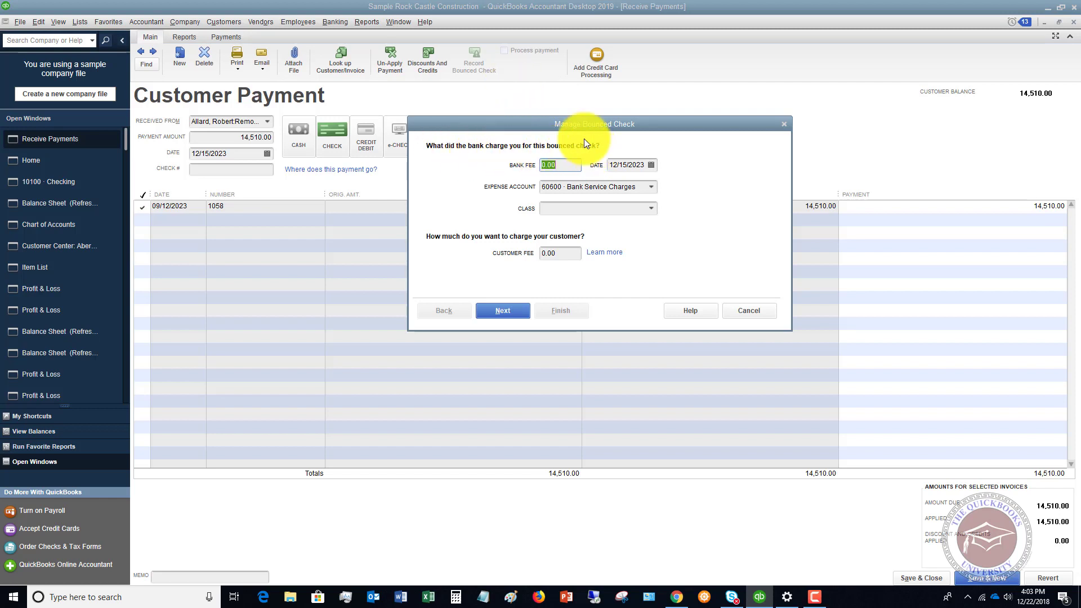
type("20")
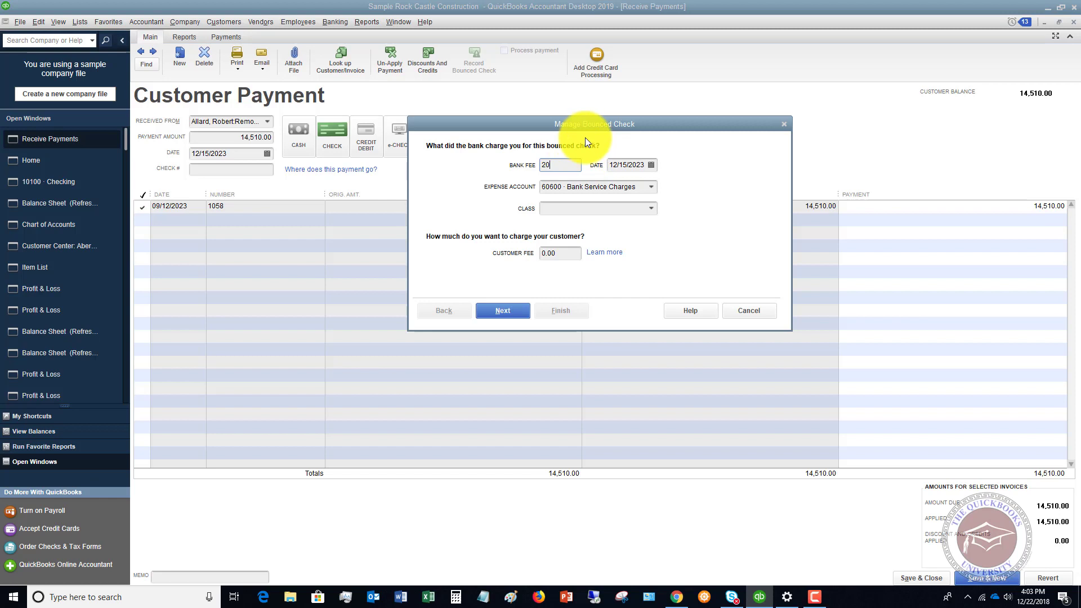
left_click(651, 188)
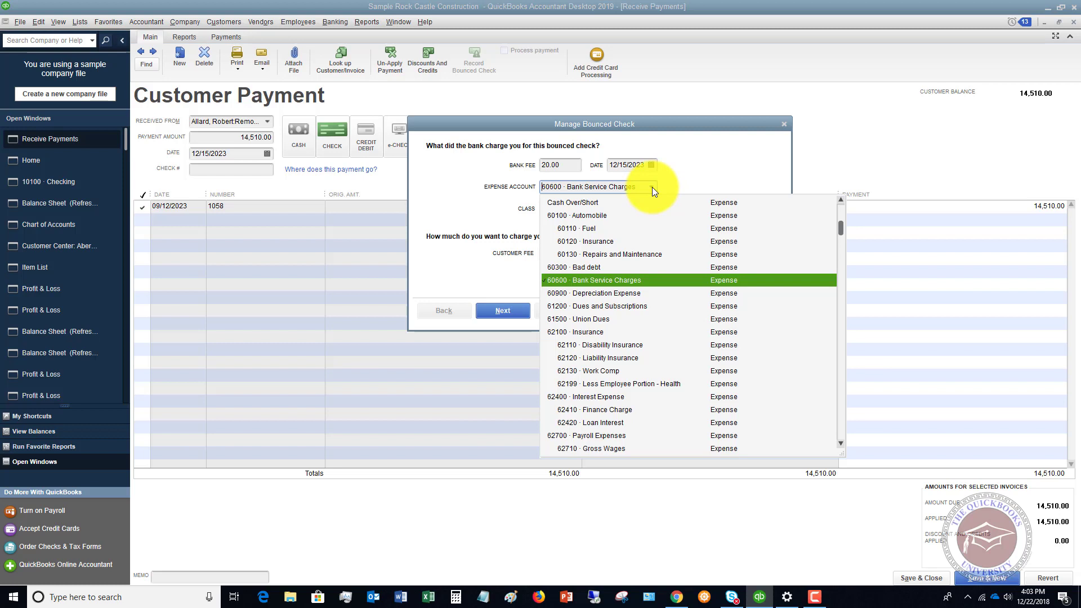
left_click(640, 279)
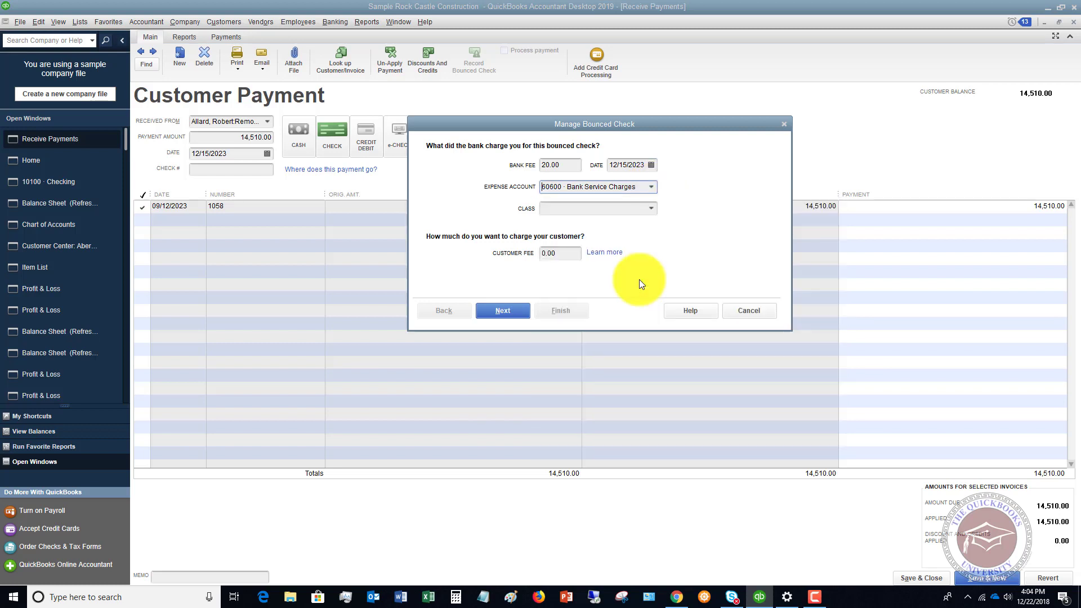
Step: Assign the bank fee to the Remodel class and set a 32.00 customer fee
left_click(651, 209)
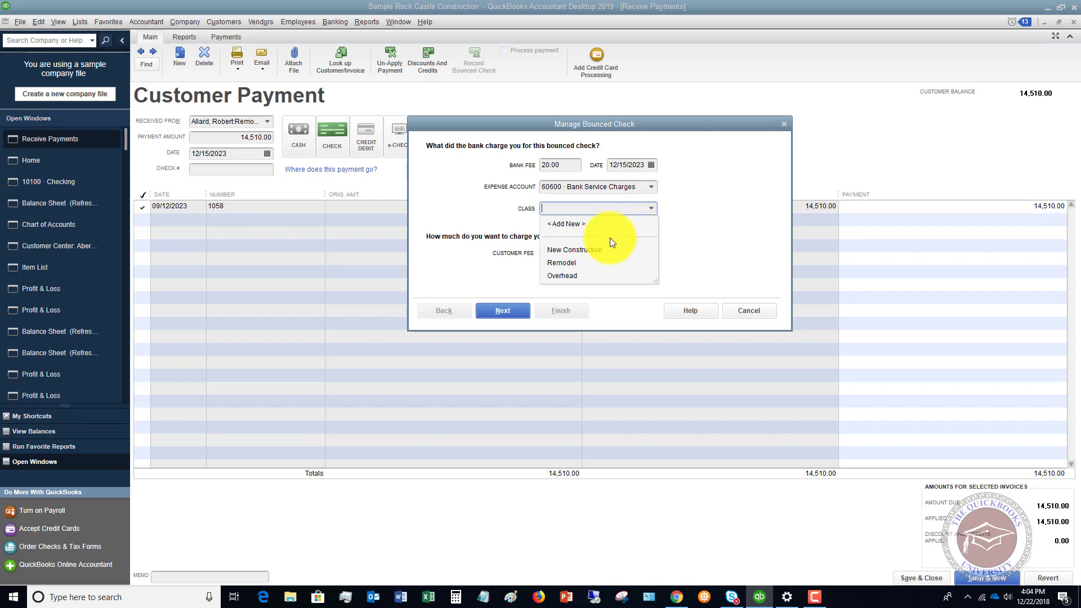
left_click(589, 249)
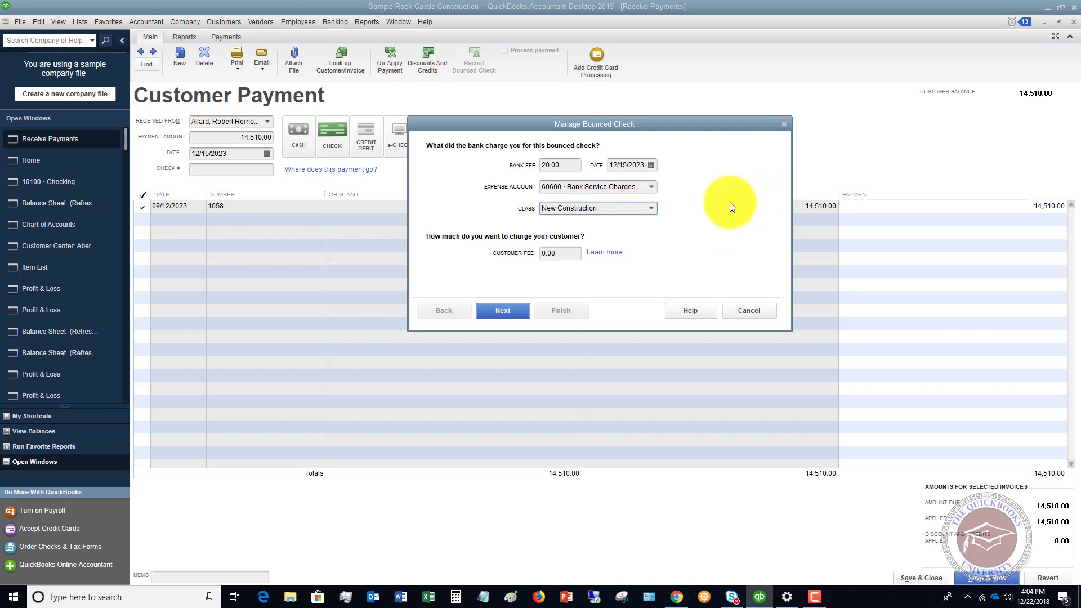
left_click(651, 210)
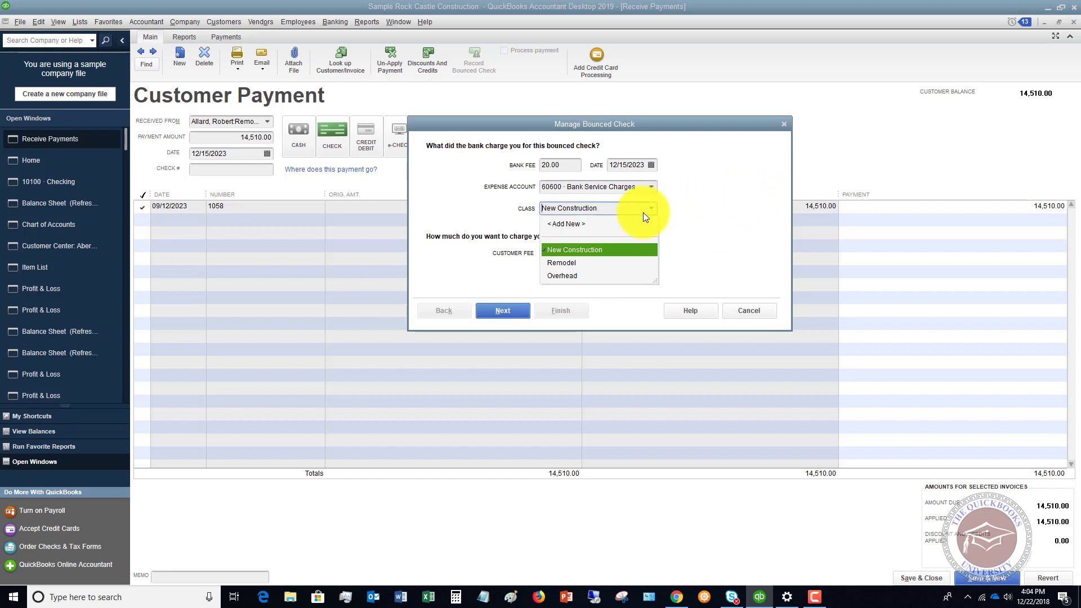
left_click(568, 263)
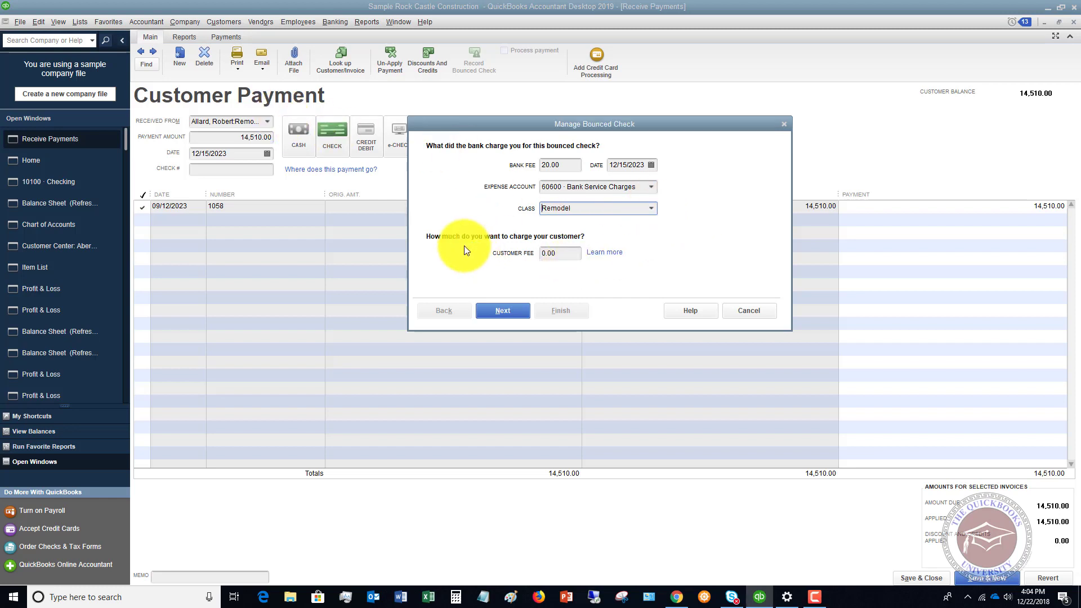
key("Tab")
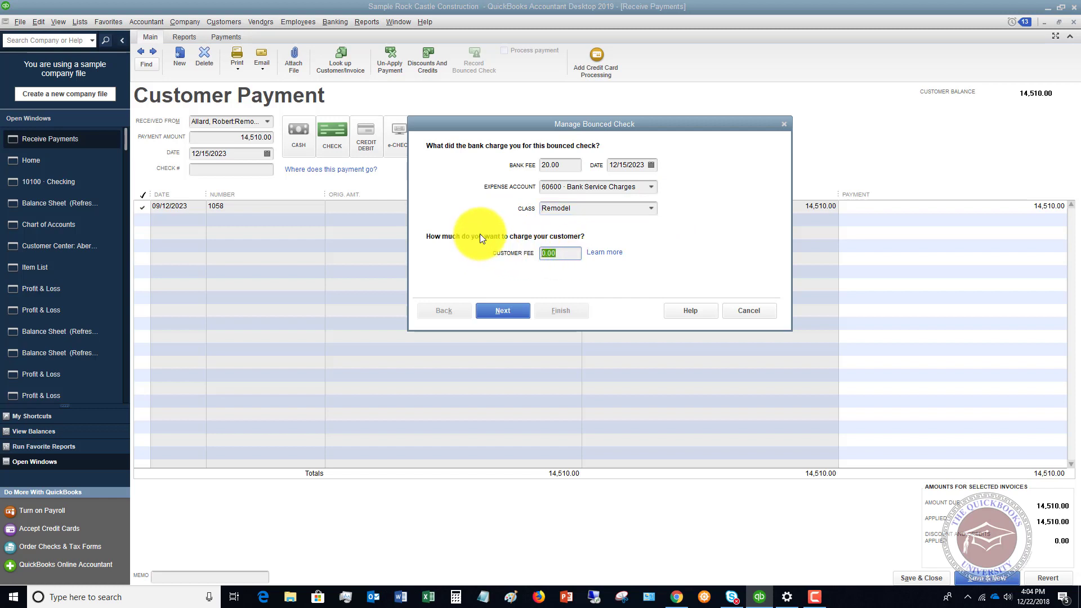
type("32.00")
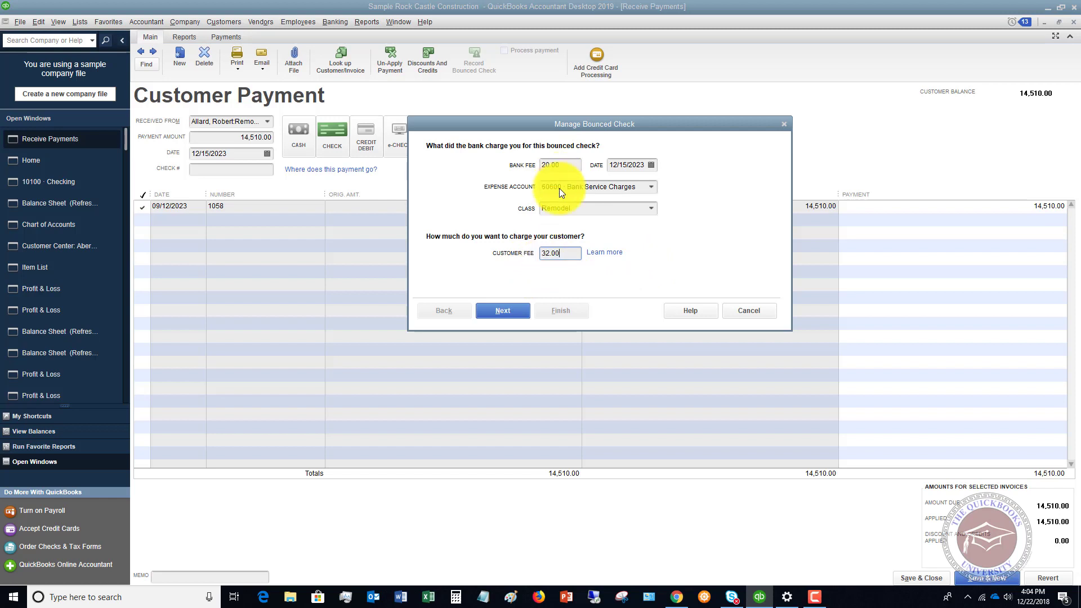
Step: Review the Bounced Check Summary and finish, creating the 32.00 fee invoice 1102
left_click(507, 310)
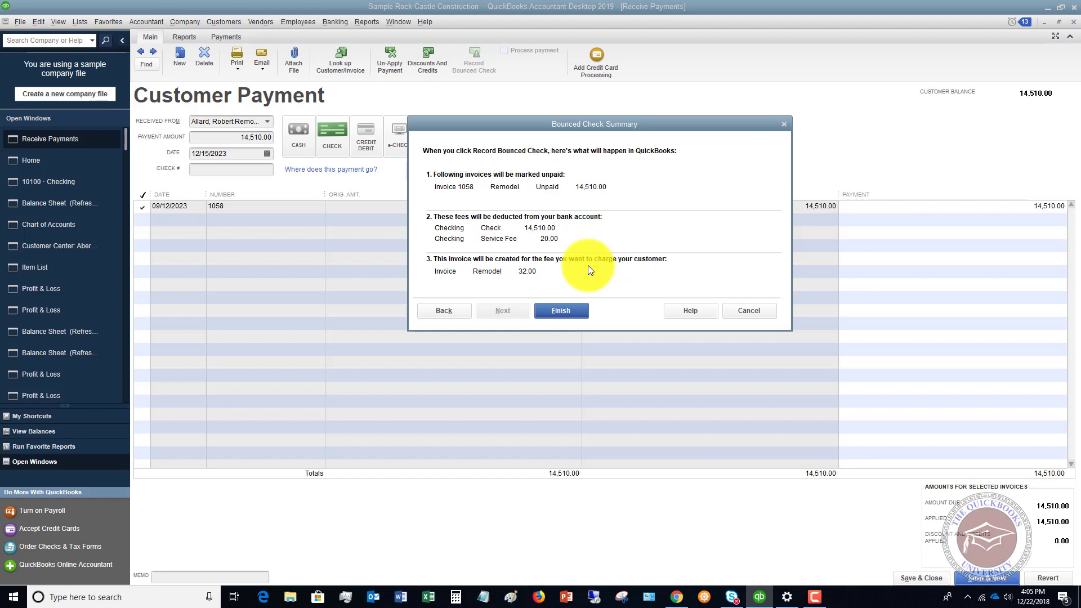
left_click(561, 308)
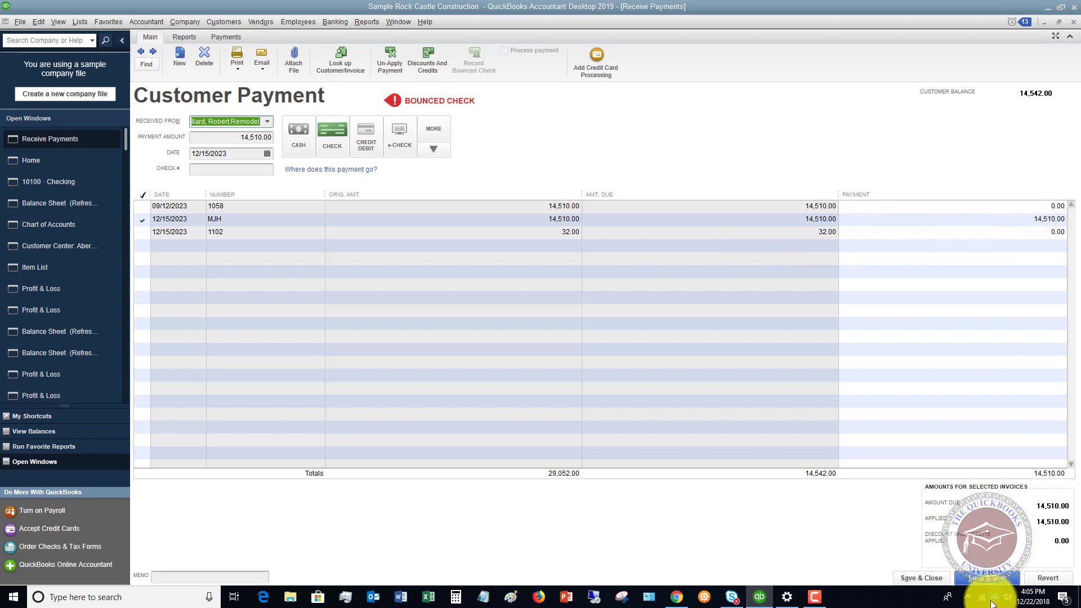
Step: Save the payment, open the 10100 Checking register, and select the 14,510.00 and 20.00 entries
left_click(924, 579)
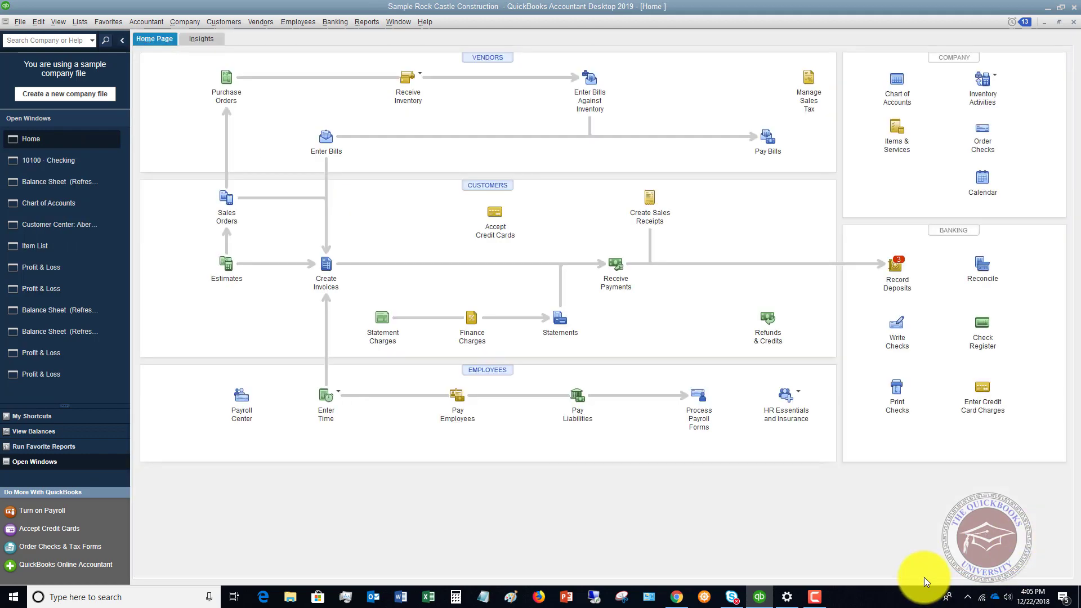
left_click(60, 161)
scroll(1002, 301, "down", 2)
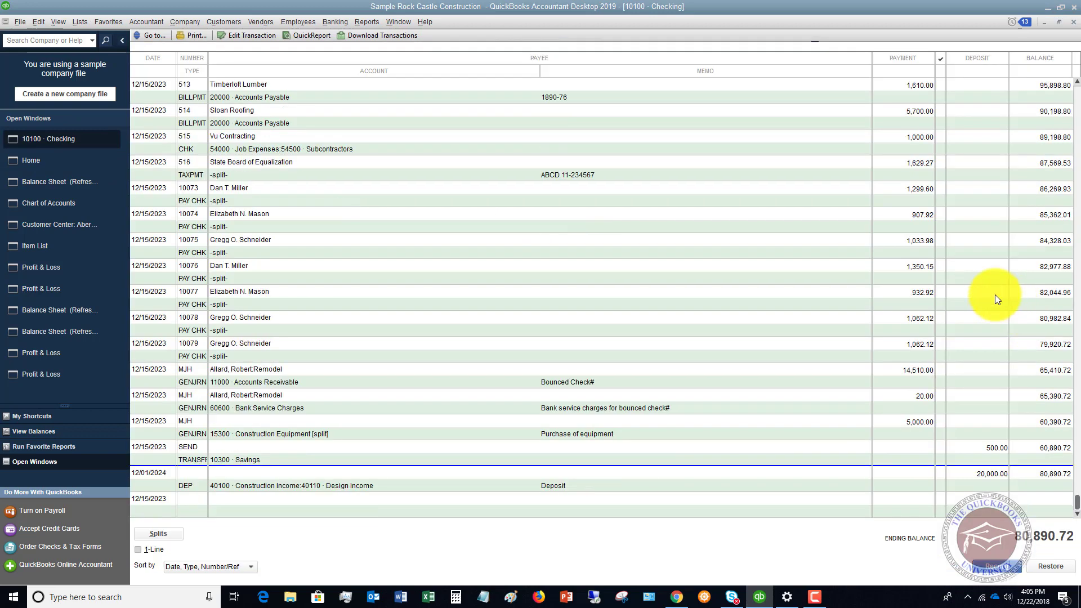
left_click(917, 374)
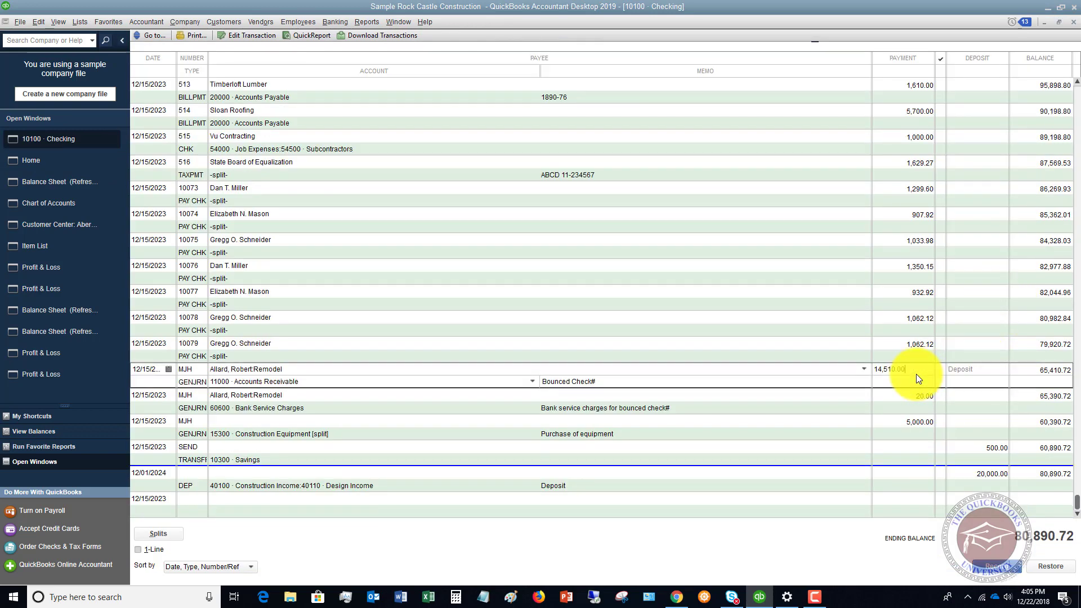
left_click(882, 370)
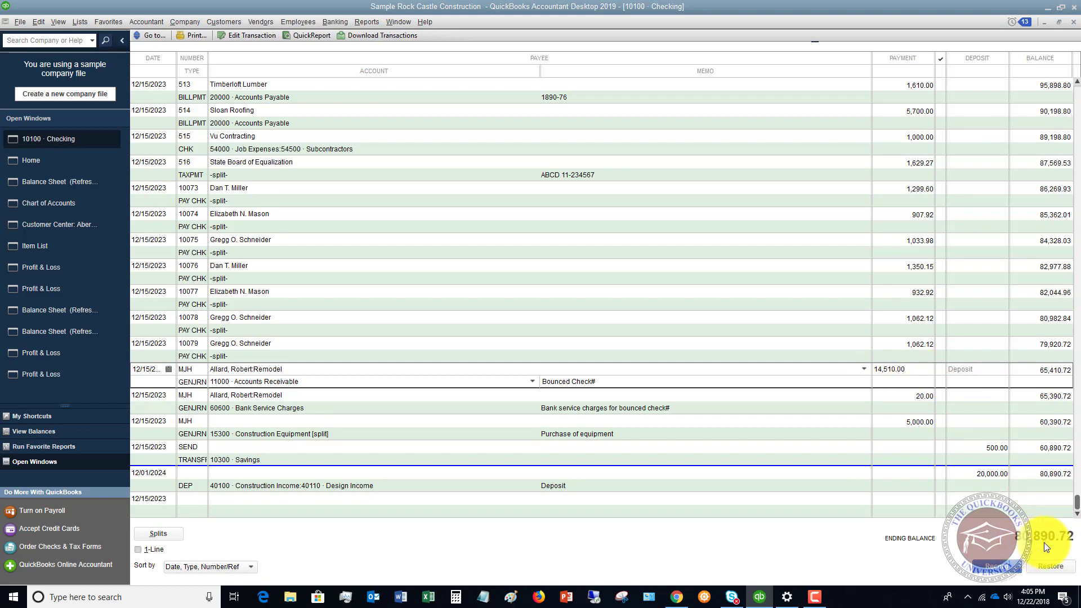
left_click(901, 404)
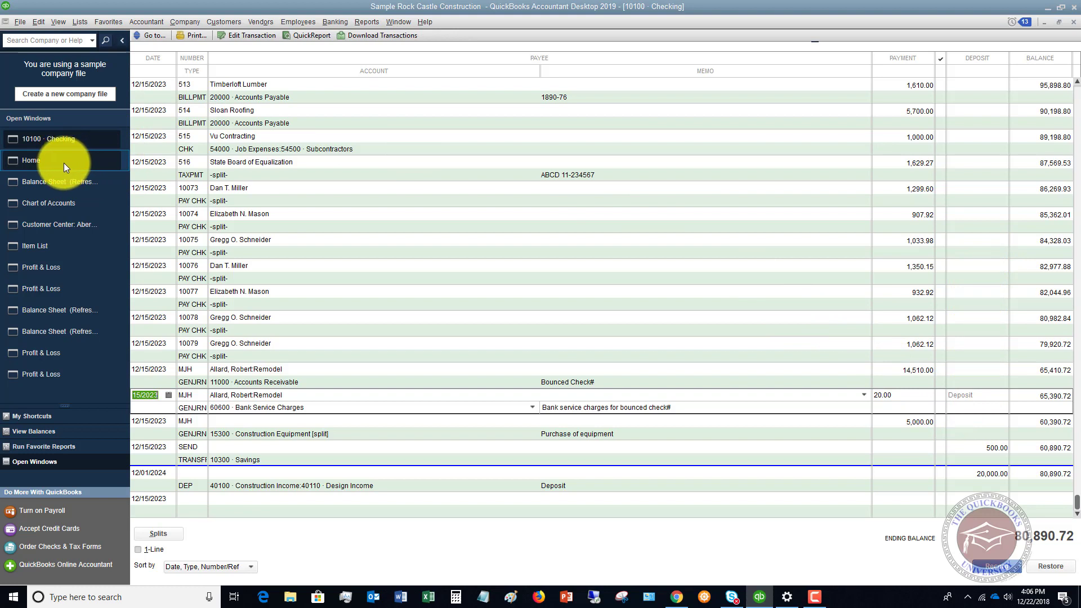
Step: View the 20.00 bank-fee entry as a general journal entry, then close it
left_click(365, 23)
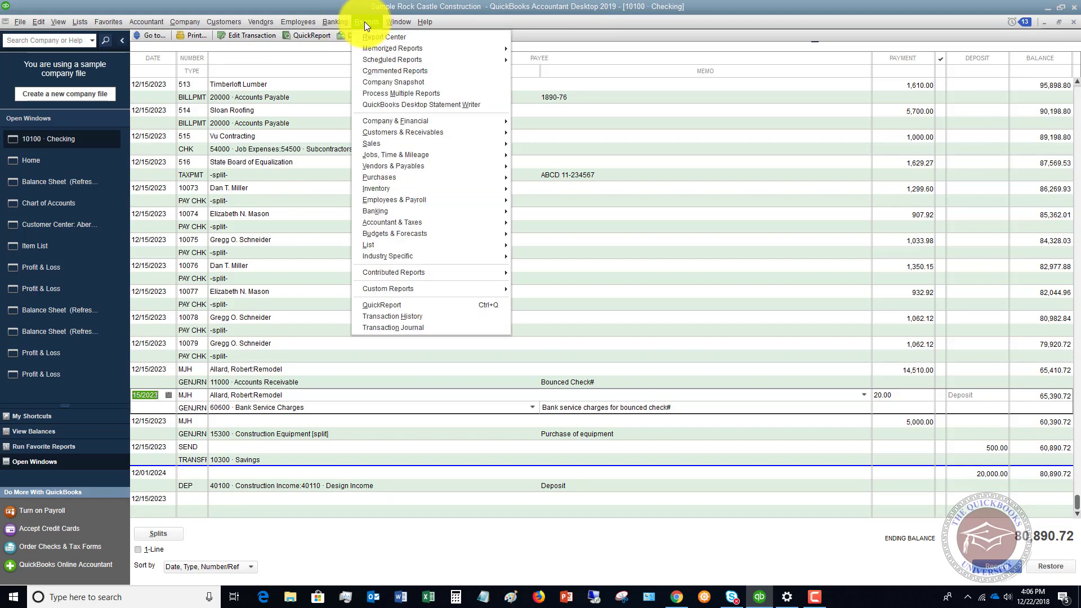
mouse_move(224, 20)
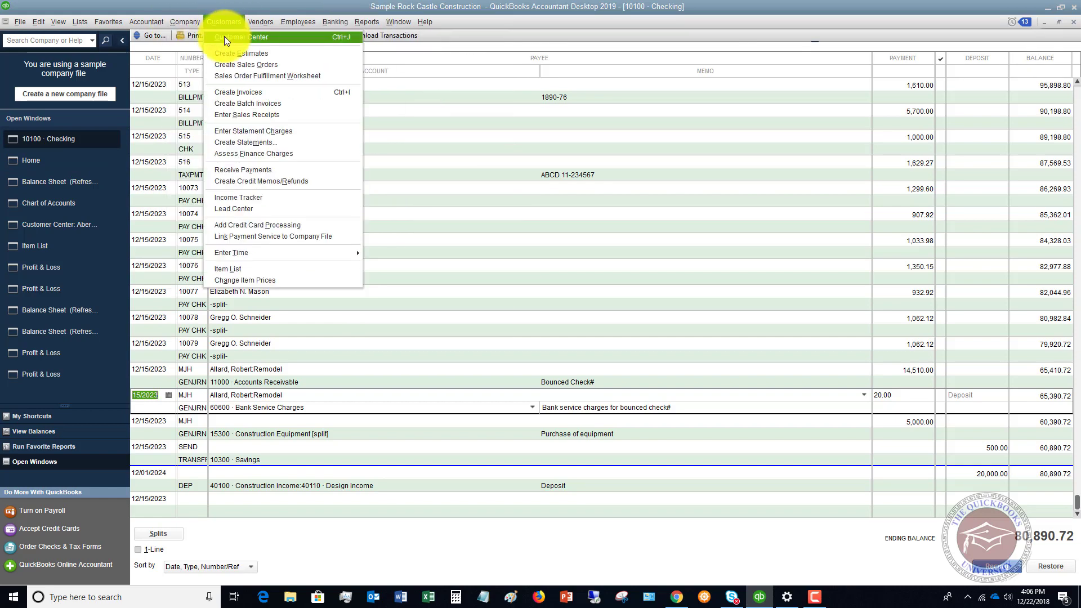
key("Escape")
key("ctrl+e")
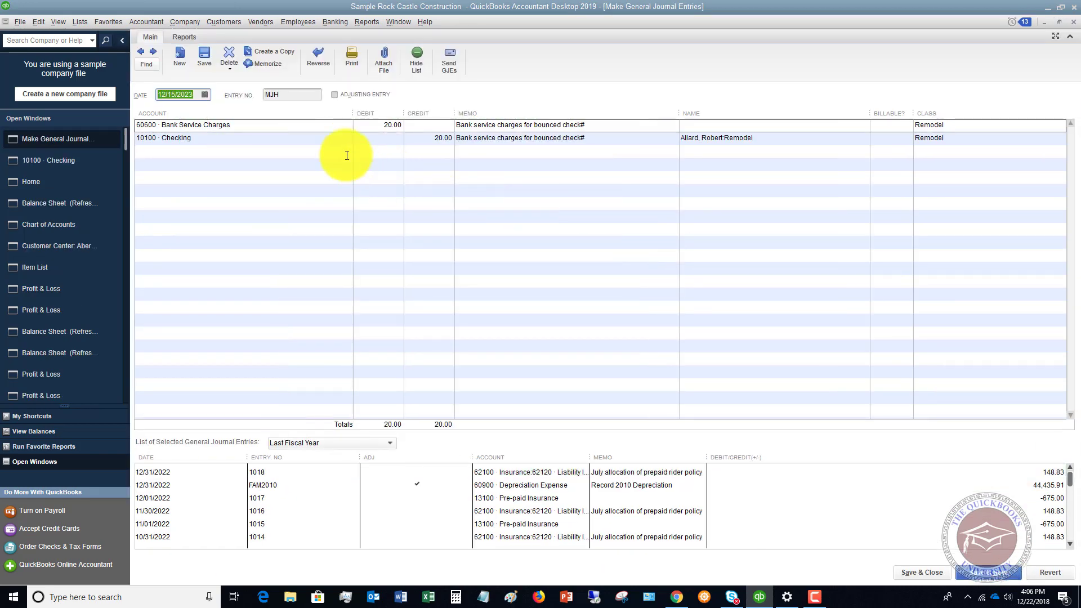
left_click(1074, 22)
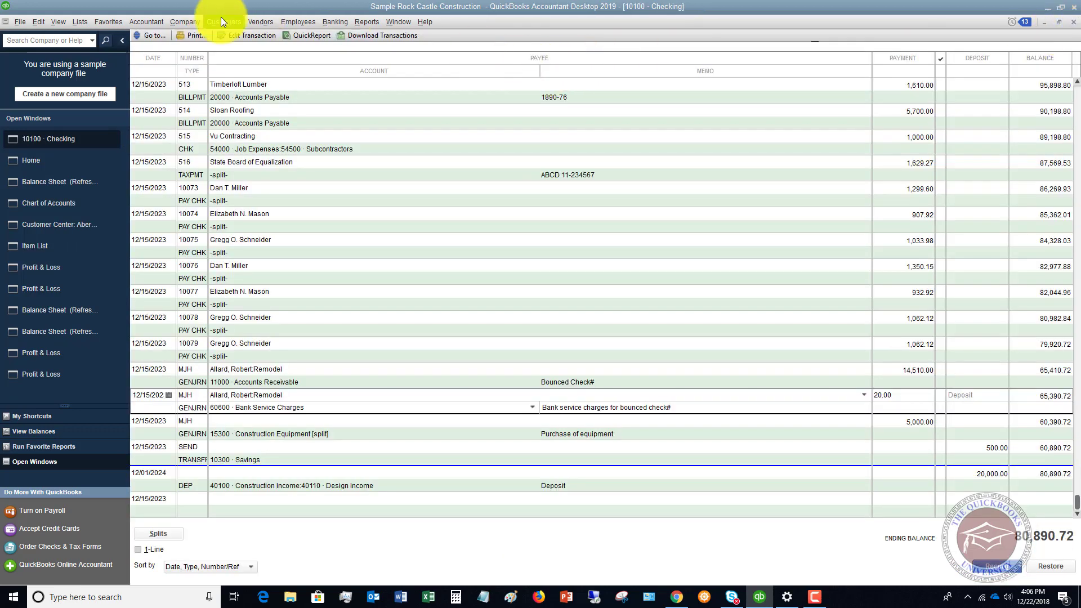
Step: Show the Remodel job in the Customer Center with its 14,542.00 balance and transactions
left_click(221, 22)
left_click(230, 36)
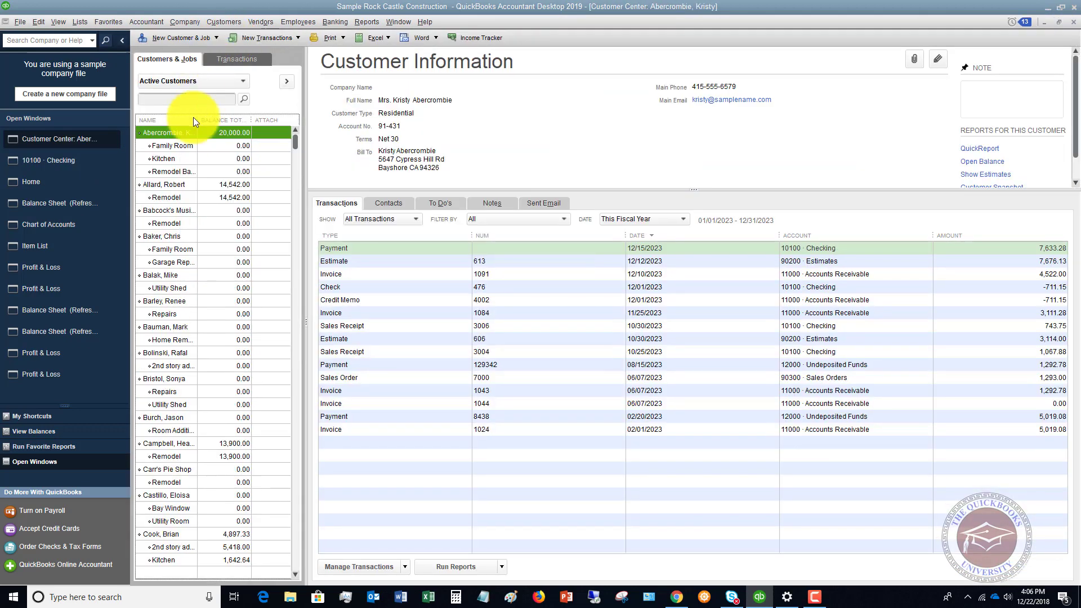
left_click(167, 197)
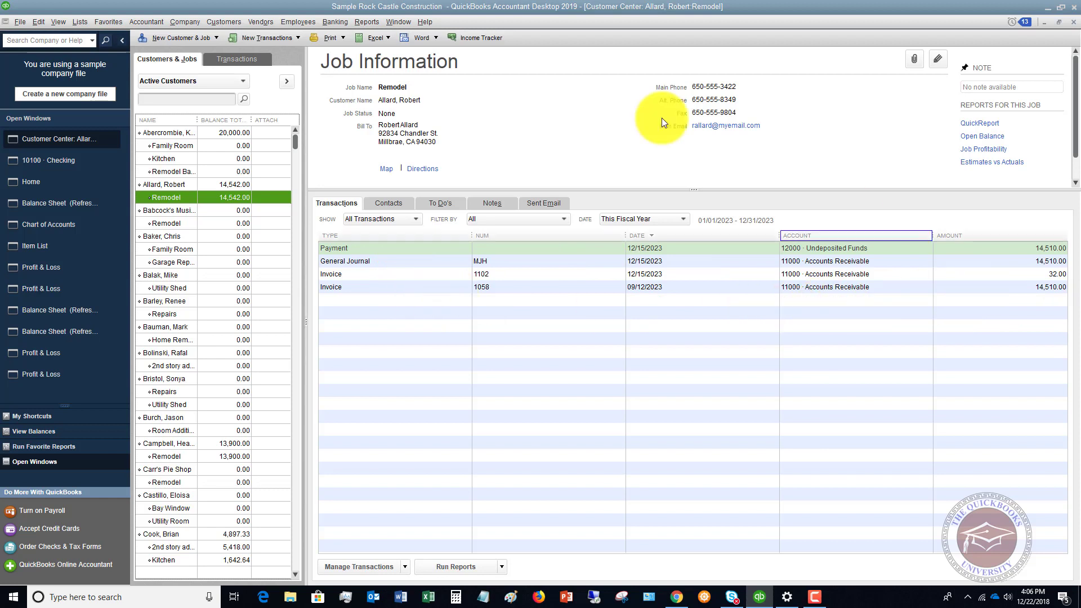
left_click(227, 22)
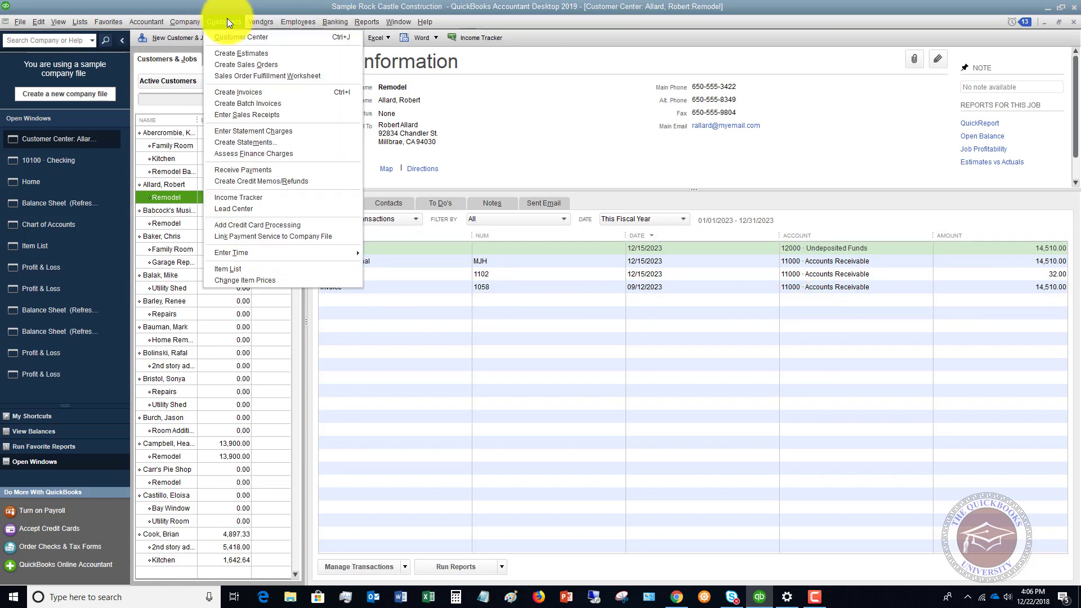
left_click(240, 169)
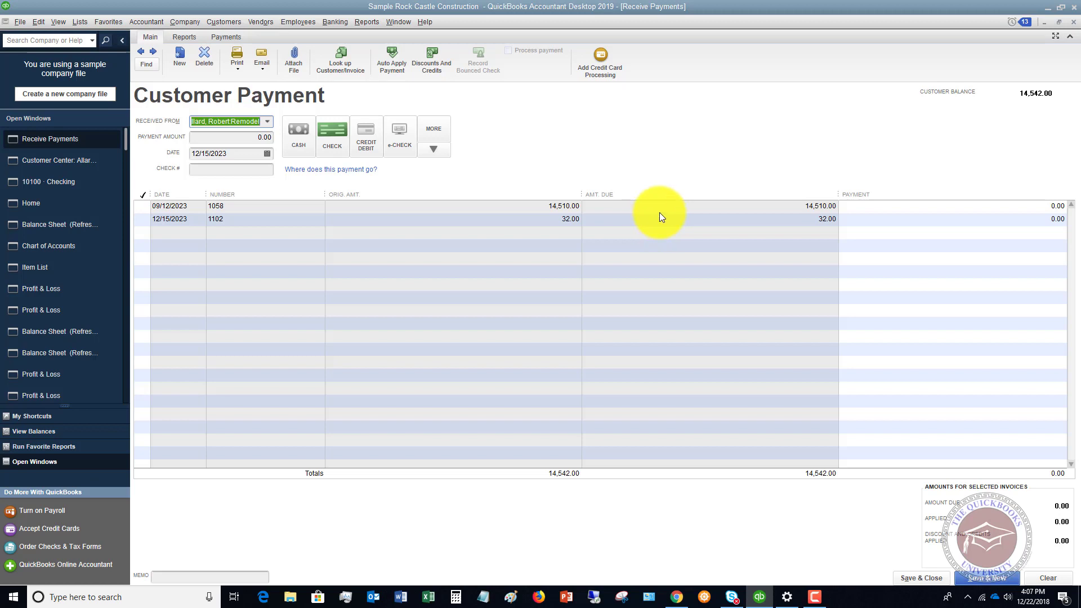
left_click(1073, 23)
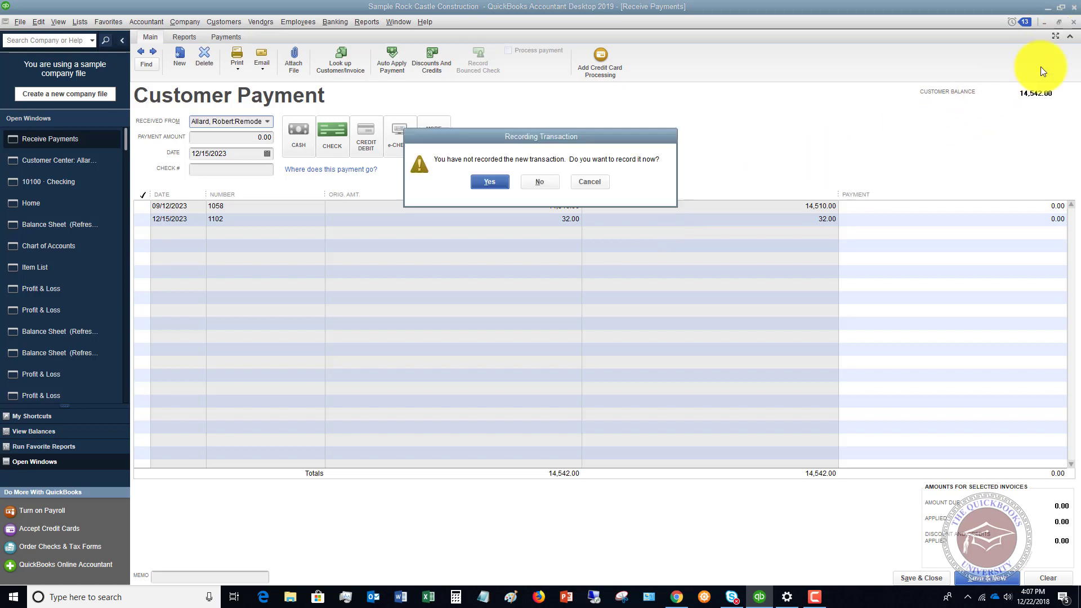
left_click(538, 182)
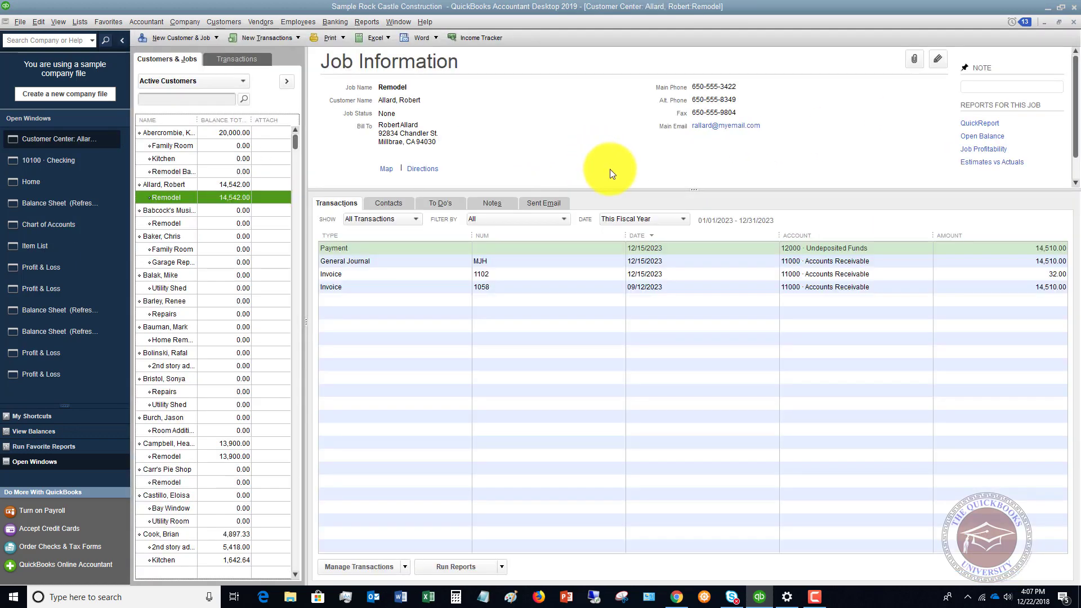